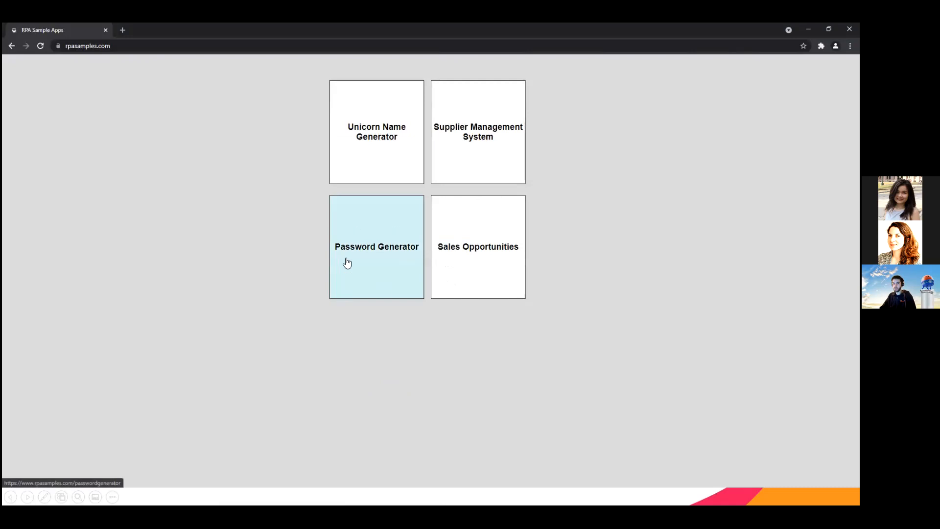
Step: Open the Password Generator sample app at rpasamples.com and select its web address
left_click(105, 48)
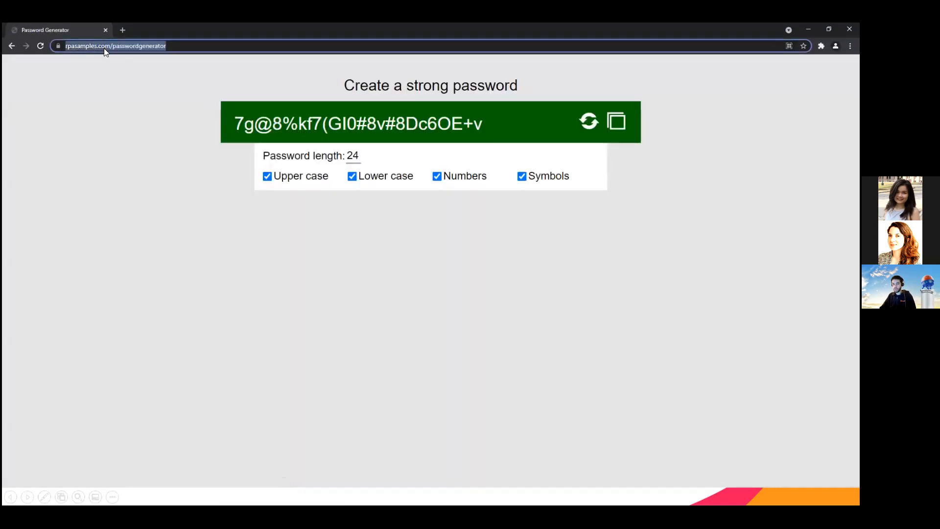
key("alt+Tab")
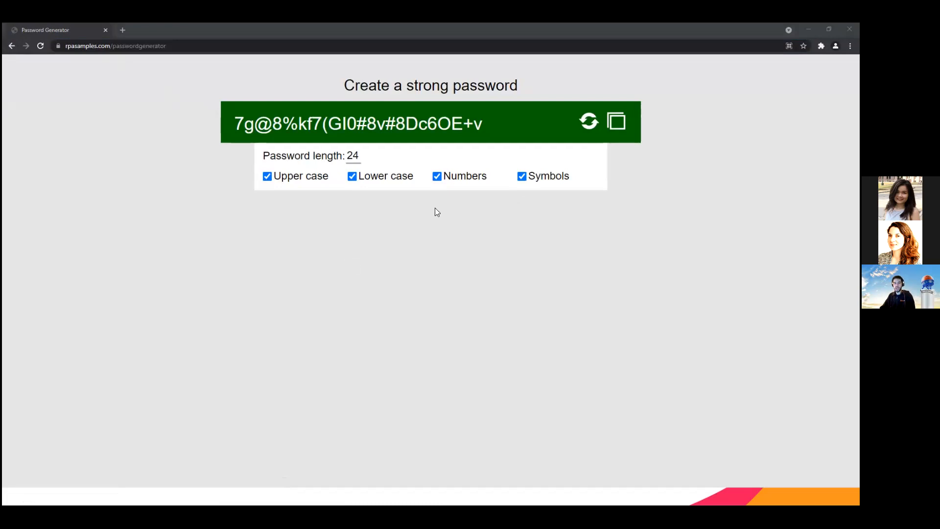
Step: Try a password length of 10 with Numbers excluded, and reload the Password Generator page
double_click(354, 156)
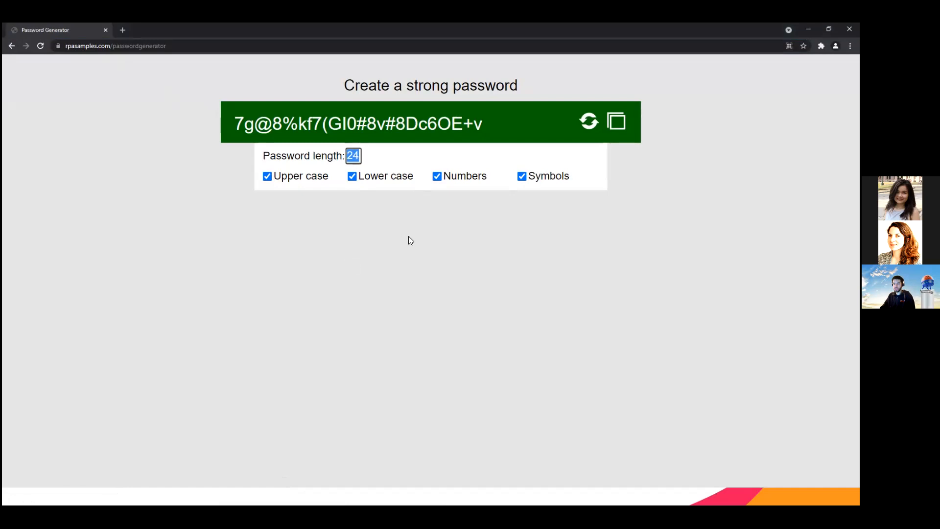
type("10")
key("Tab")
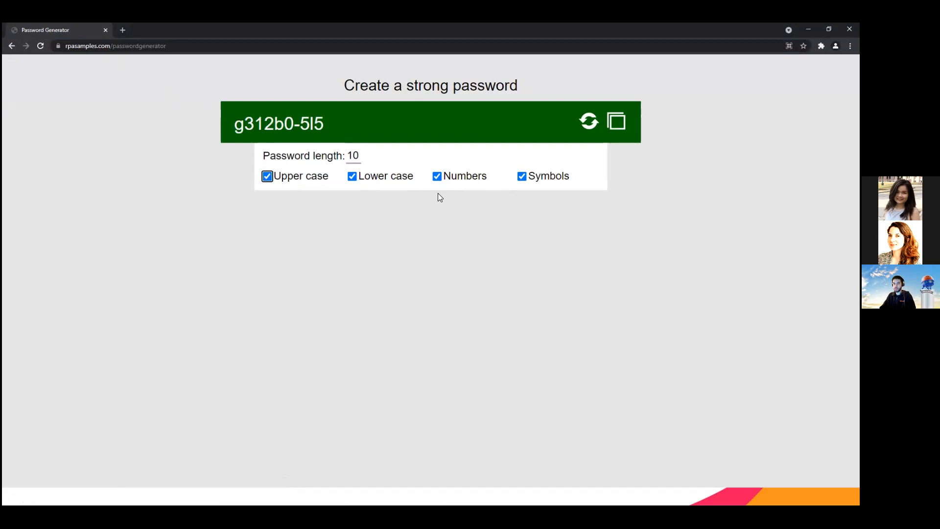
left_click(437, 178)
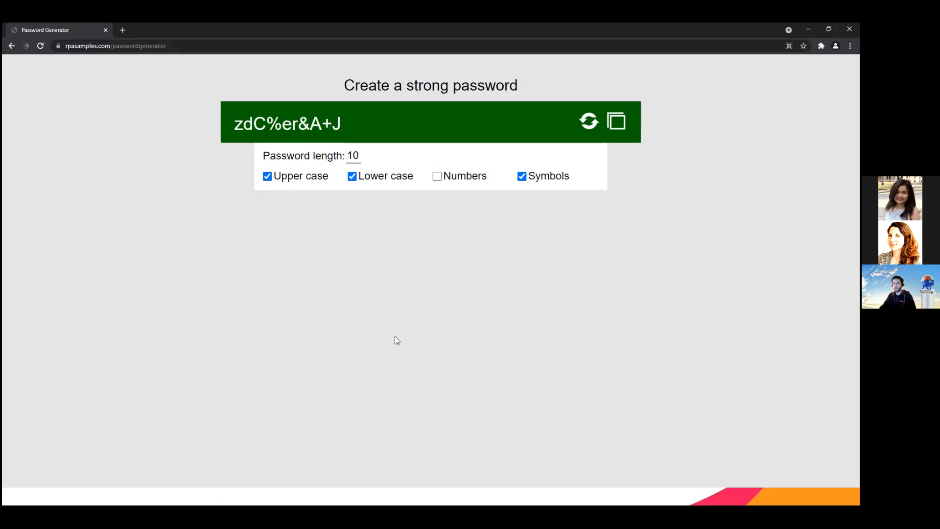
left_click(339, 44)
key("Return")
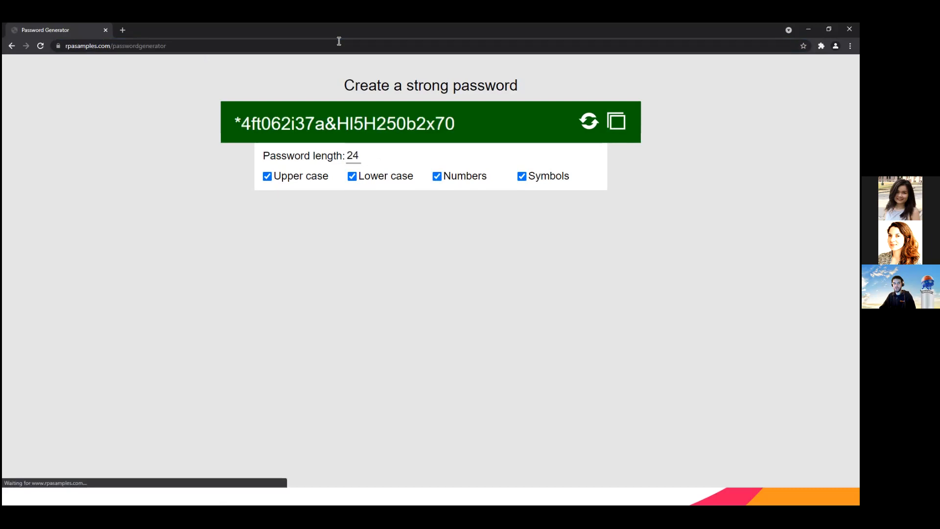
Step: Repeat the manual trial with length 10 and no numbers, and reload the page to restore its default settings
left_click(351, 156)
double_click(352, 156)
type("10")
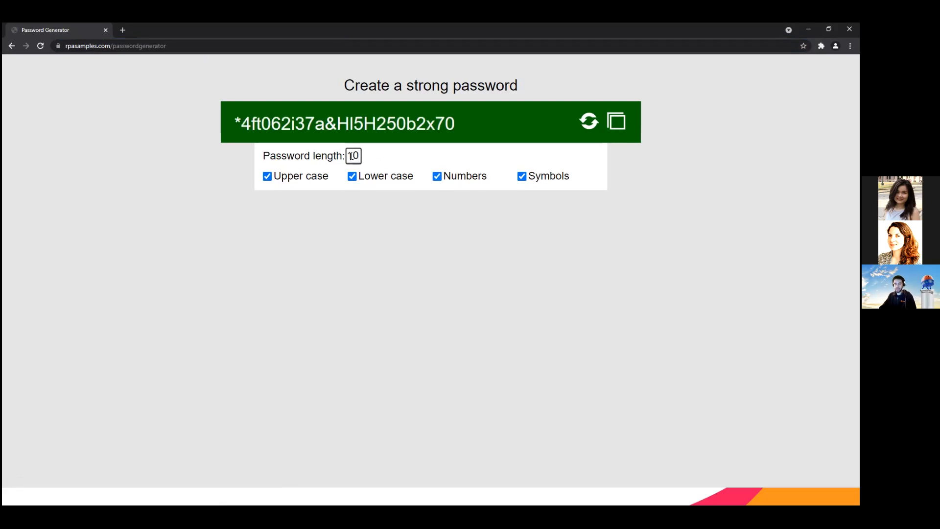
left_click(416, 171)
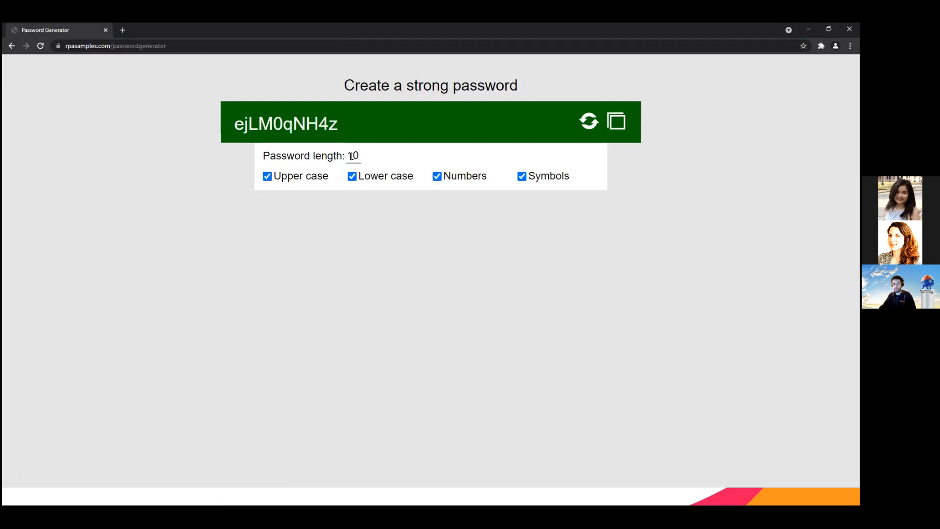
left_click(437, 178)
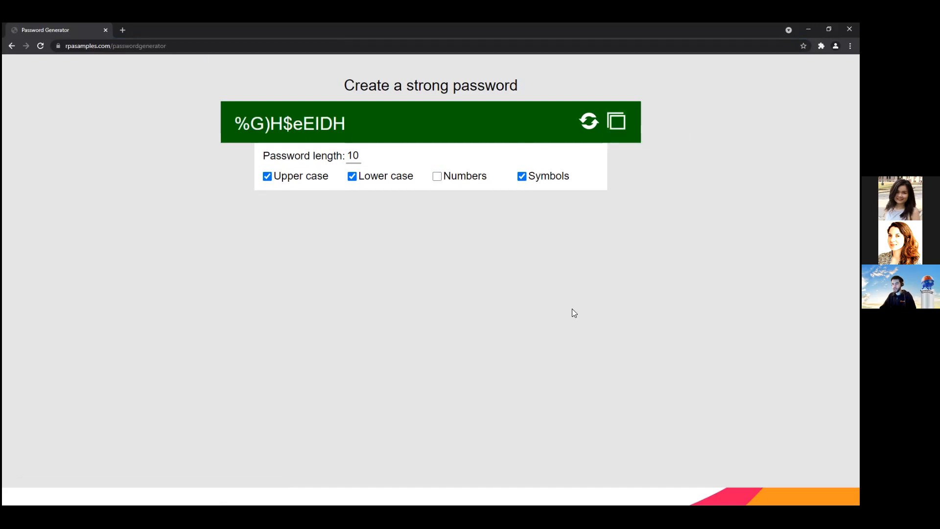
left_click(171, 49)
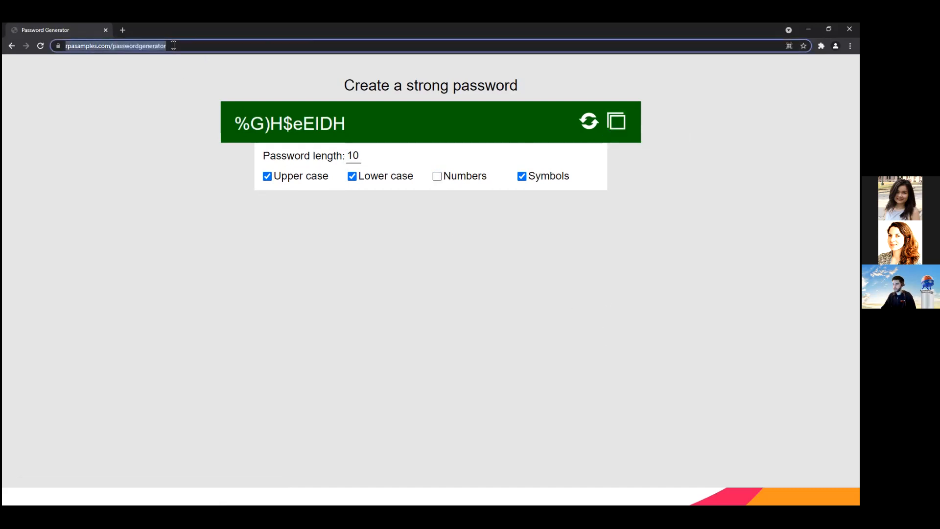
key("Return")
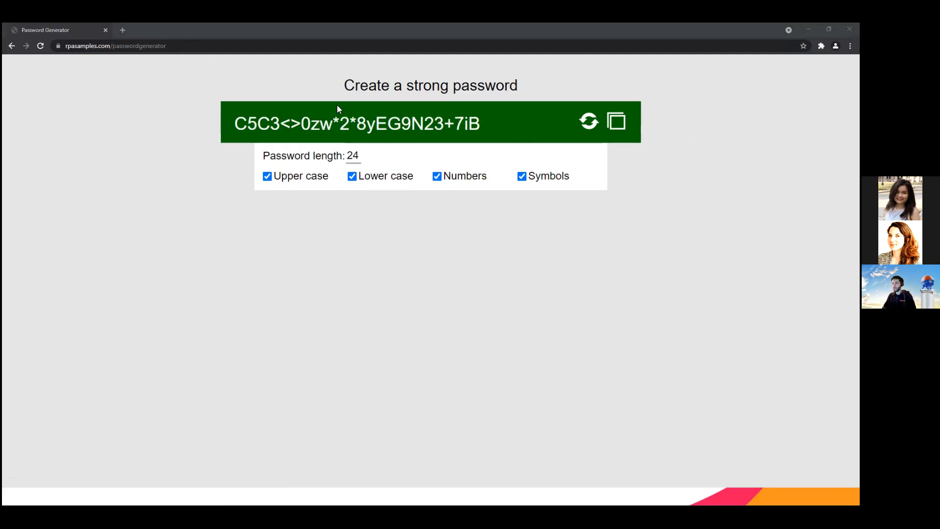
Step: Switch to UiPath StudioX and start an App/Web Recorder recording over the Password Generator page
key("alt+Tab")
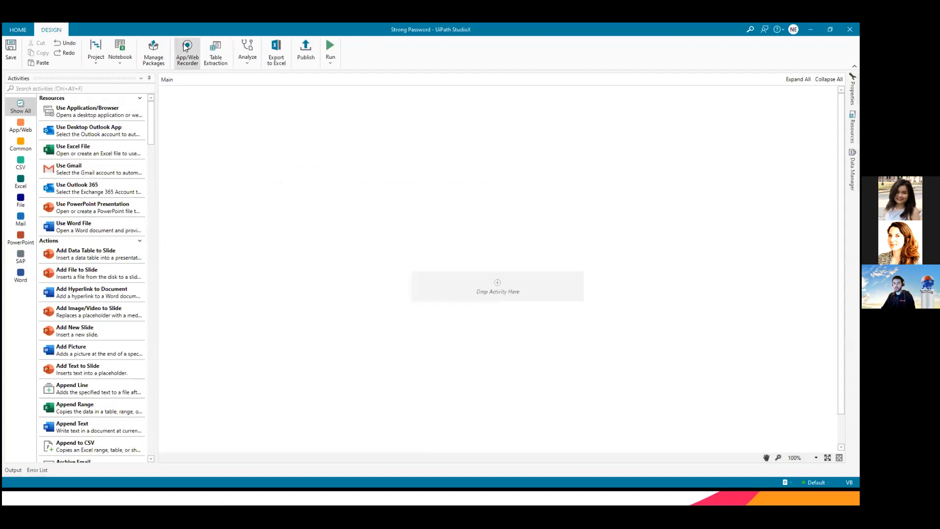
left_click(186, 58)
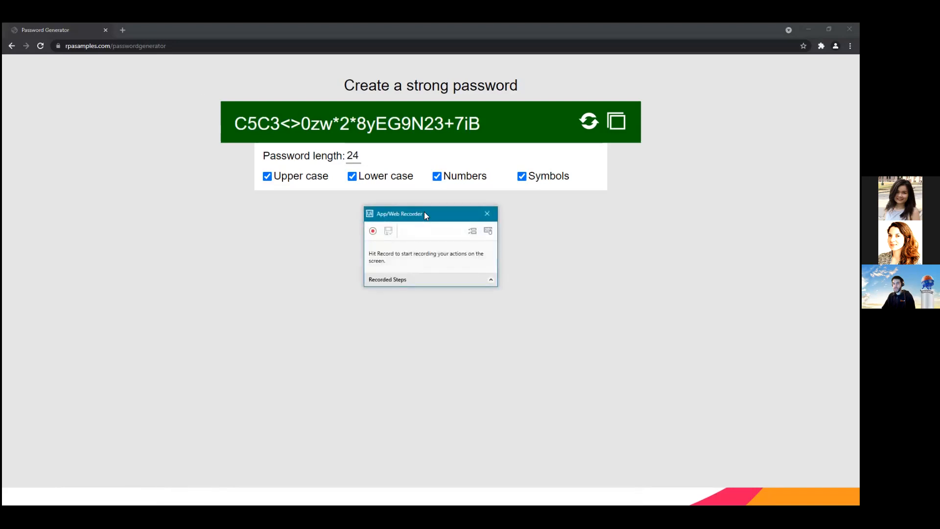
left_click_drag(432, 220, 759, 275)
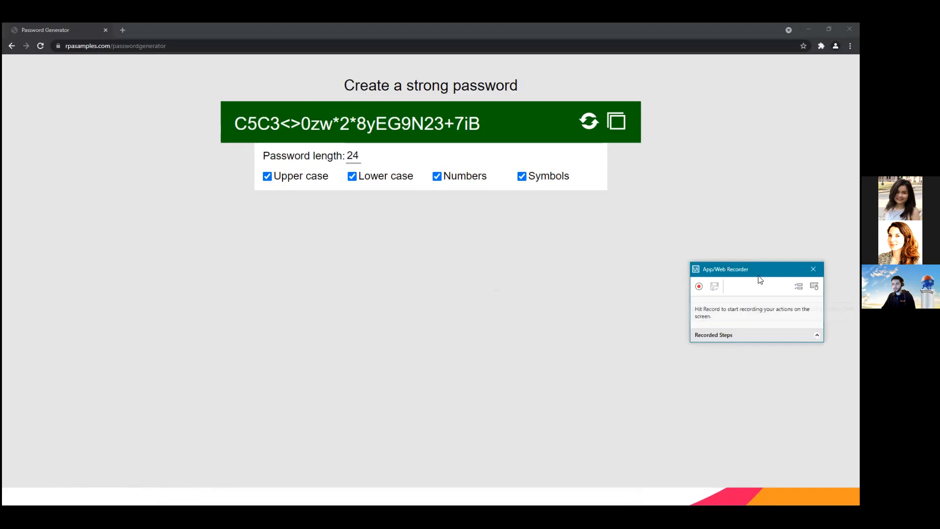
left_click(700, 287)
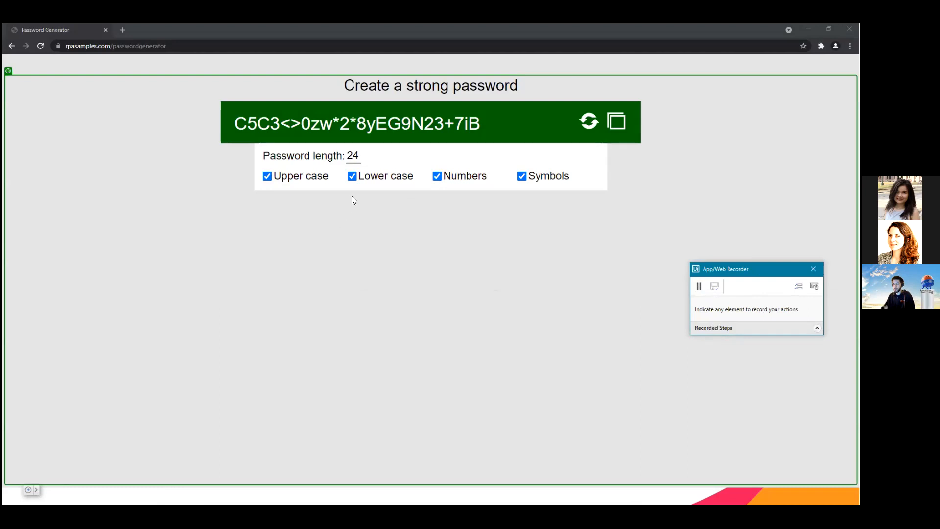
Step: Record entering the plain text value 10 into the Password length field
left_click(352, 157)
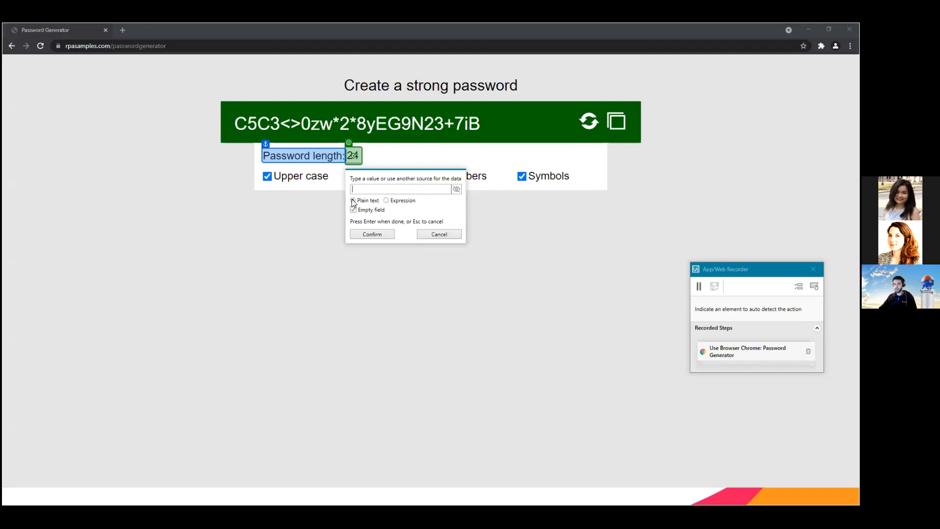
type("10")
left_click(373, 235)
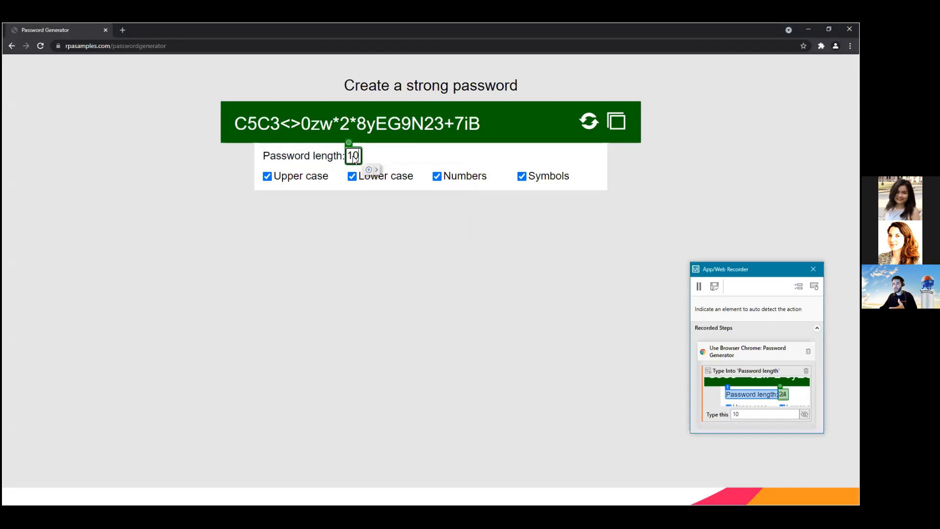
left_click(734, 352)
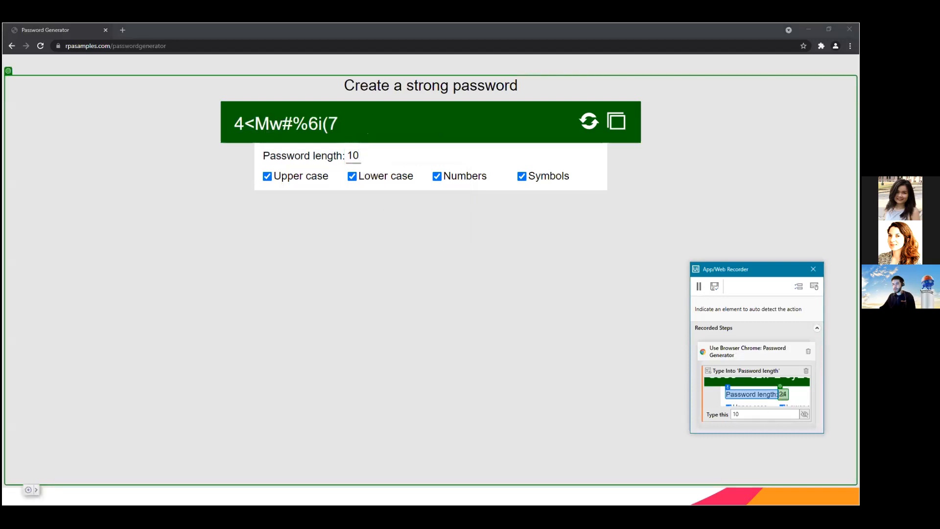
Step: Record generating a new password, and delete that step from the recorded steps
left_click_drag(757, 269, 770, 111)
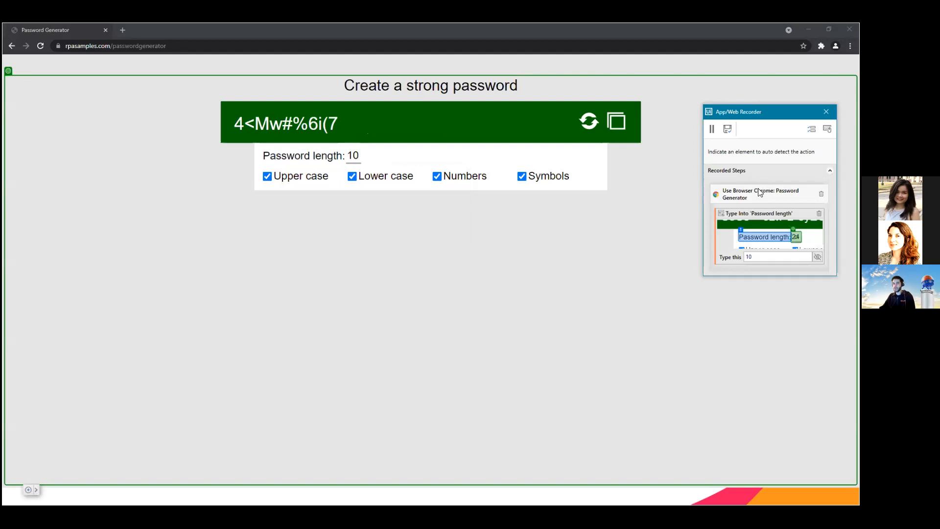
left_click(590, 119)
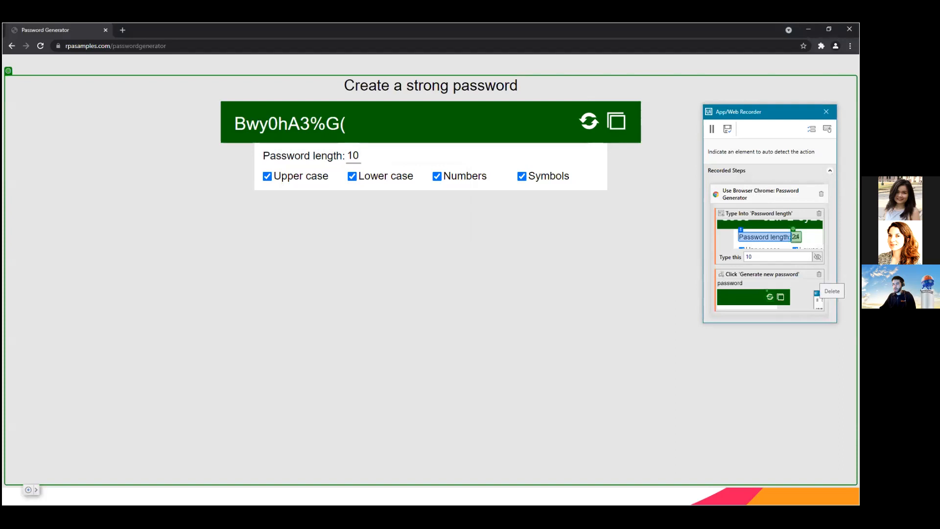
left_click(819, 275)
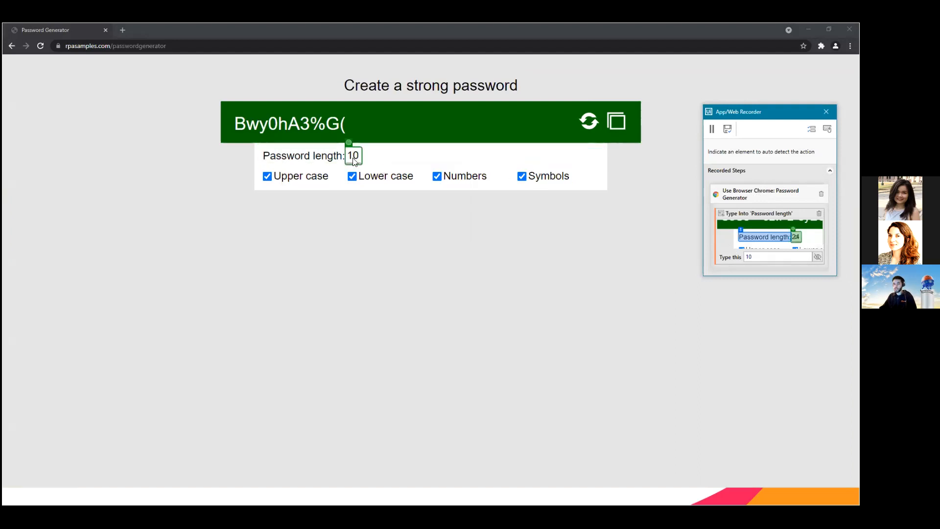
Step: Record unchecking the Numbers option, with Uncheck as the action of the recorded step
left_click(437, 181)
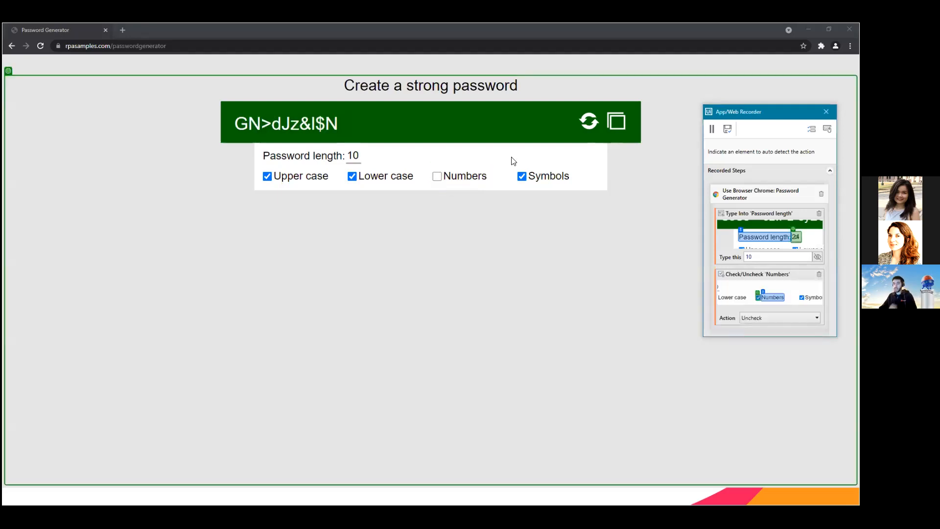
right_click(451, 184)
left_click(764, 318)
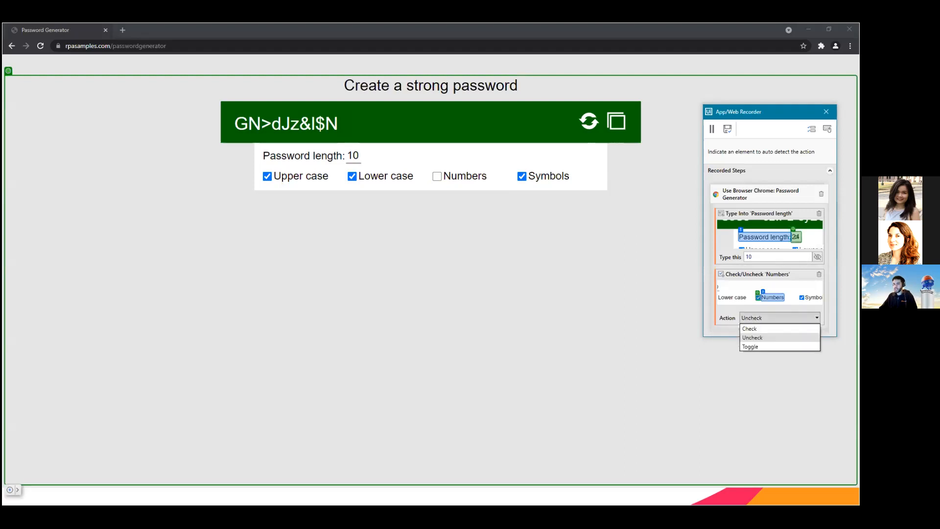
left_click(756, 338)
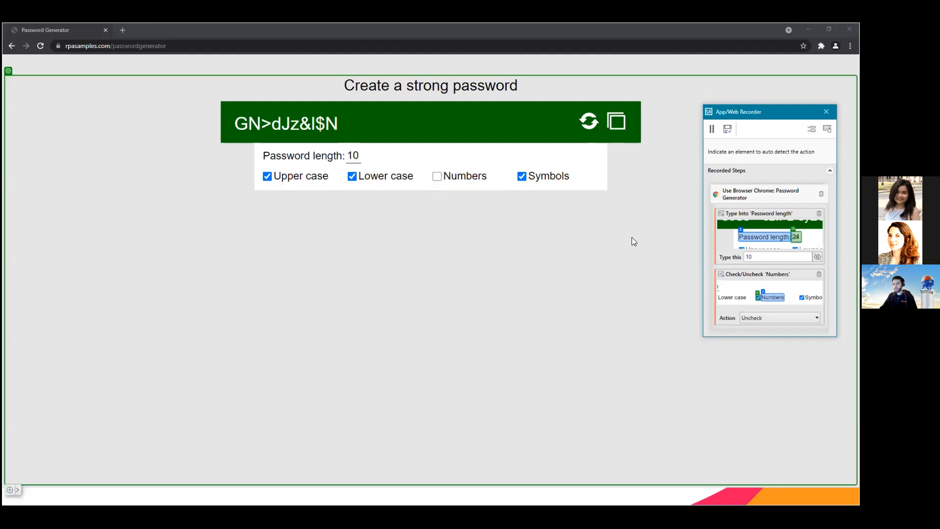
Step: Record copying the generated password to the clipboard, and save the recording into the StudioX workflow
left_click(616, 119)
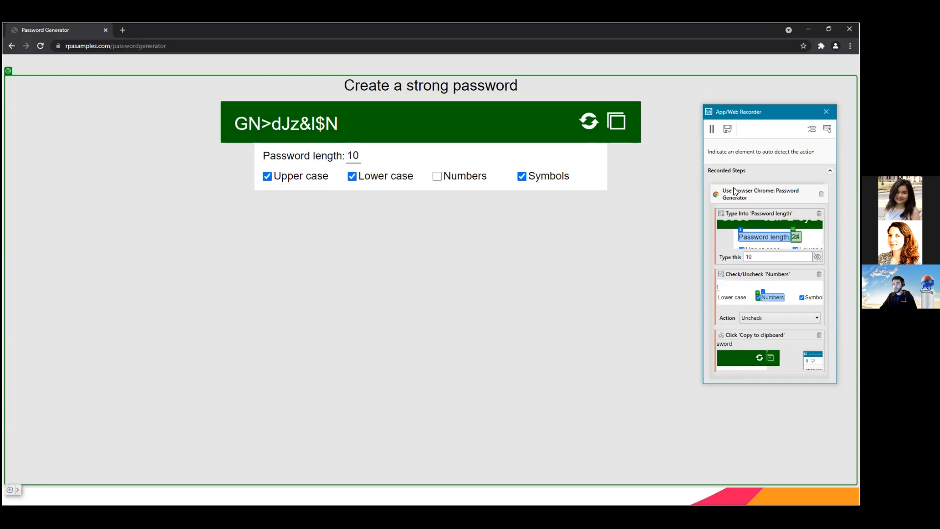
left_click(724, 130)
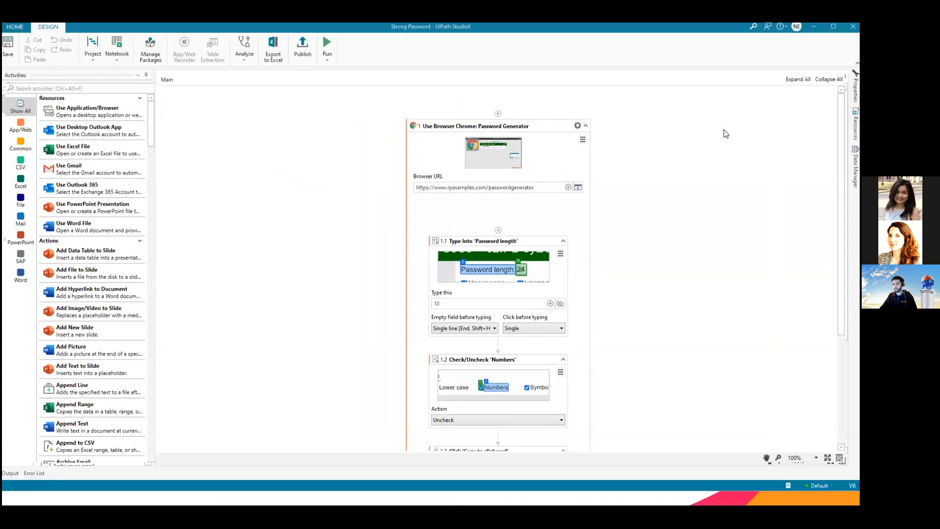
Step: Review the recorded browser workflow and its Type Into, Check/Uncheck and Click activities with their settings
scroll(630, 196, "down", 3)
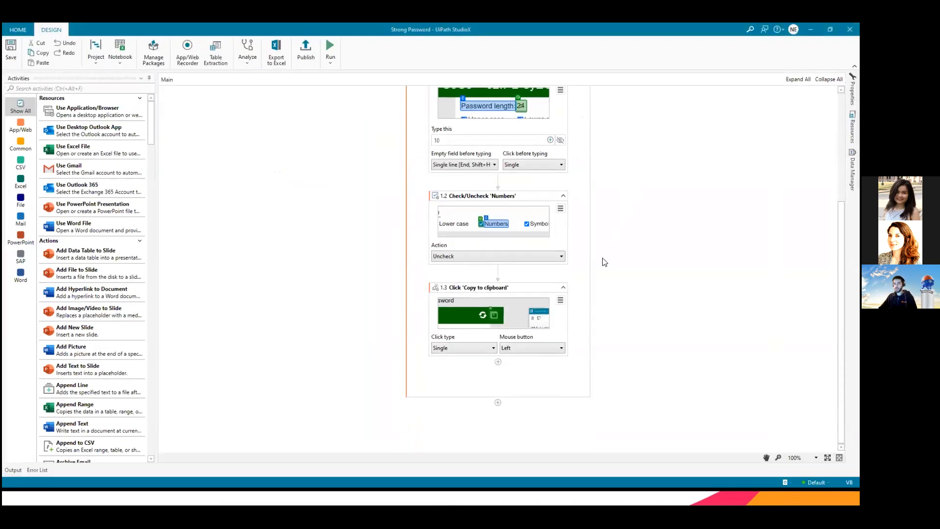
scroll(610, 317, "up", 5)
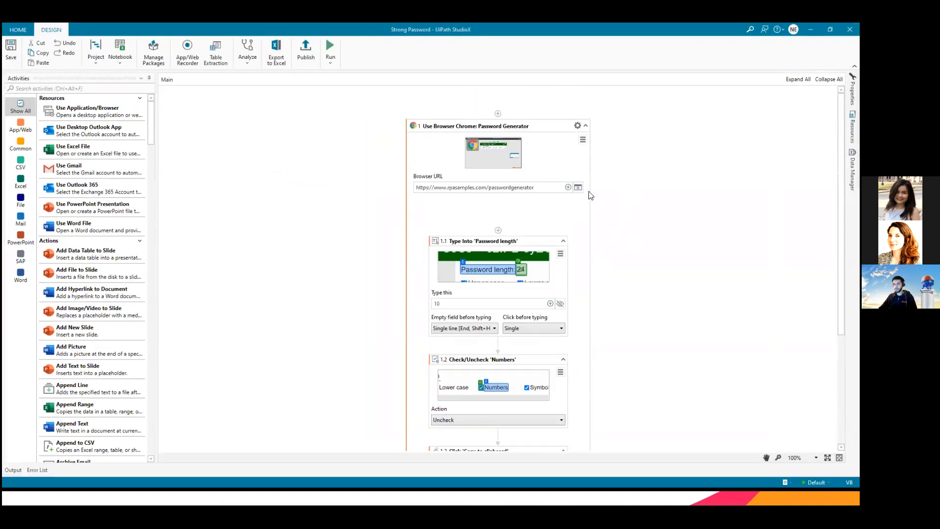
scroll(595, 205, "down", 3)
scroll(401, 191, "up", 3)
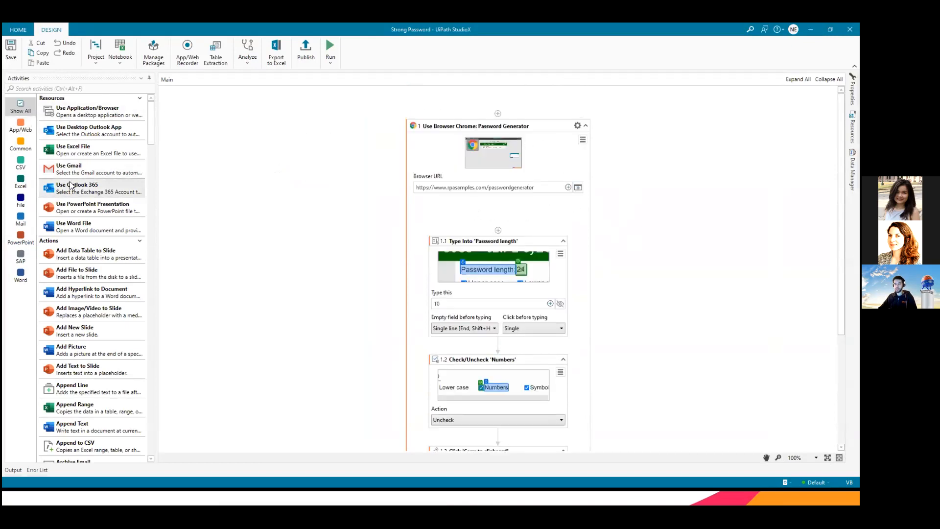
scroll(577, 195, "down", 3)
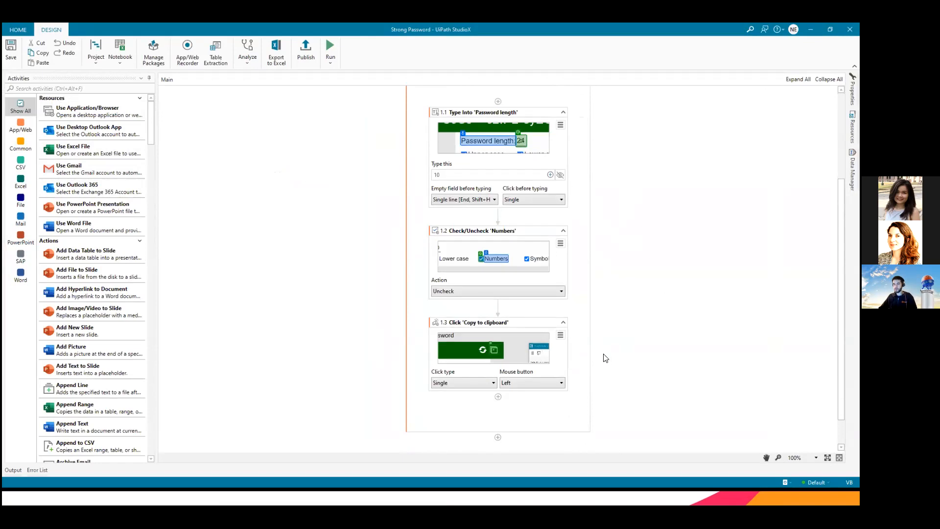
scroll(605, 358, "up", 3)
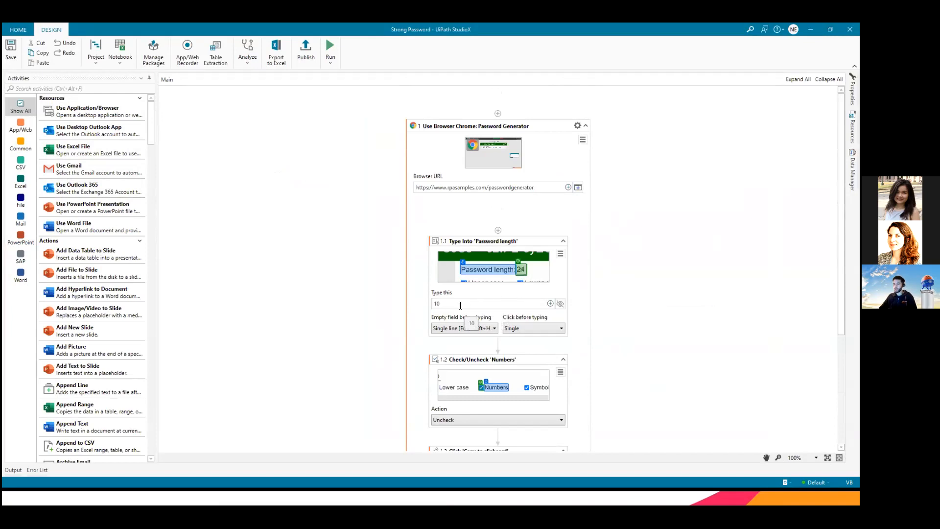
left_click(459, 304)
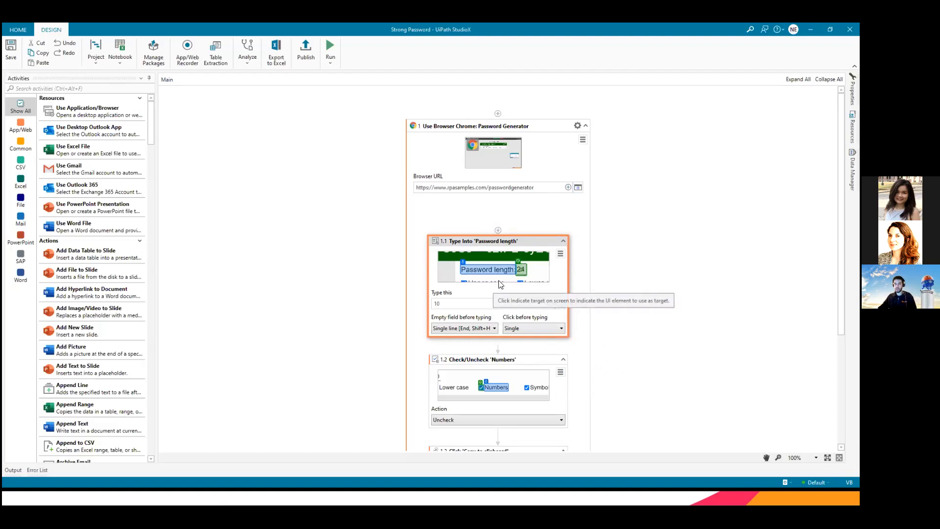
scroll(501, 284, "down", 3)
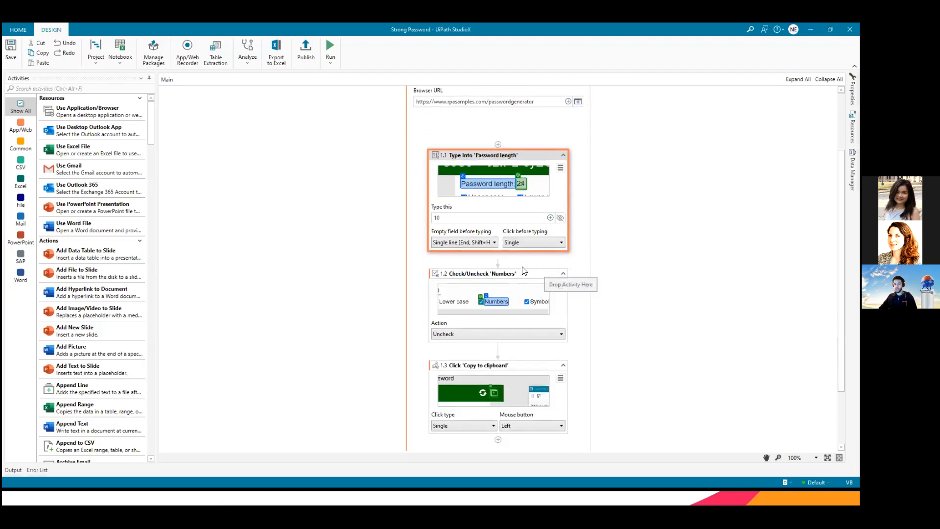
left_click_drag(523, 275, 538, 352)
scroll(548, 294, "down", 3)
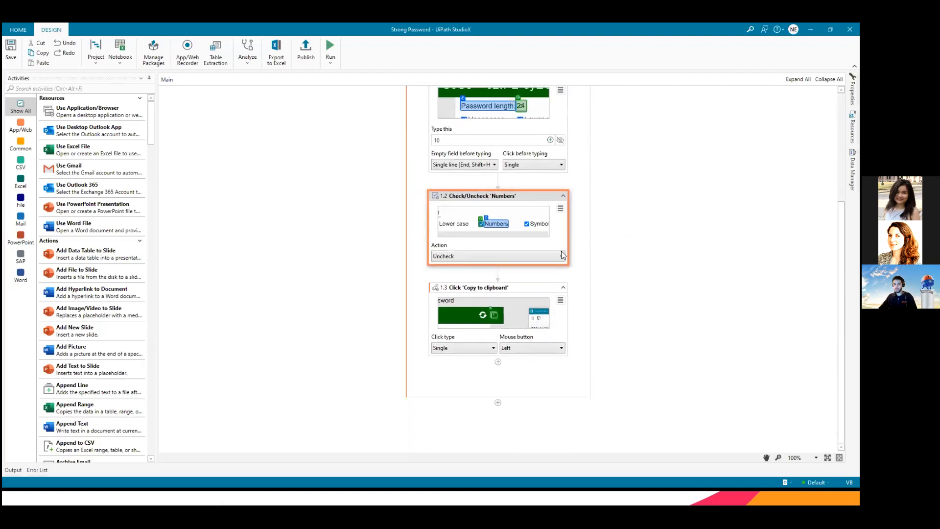
left_click(523, 290)
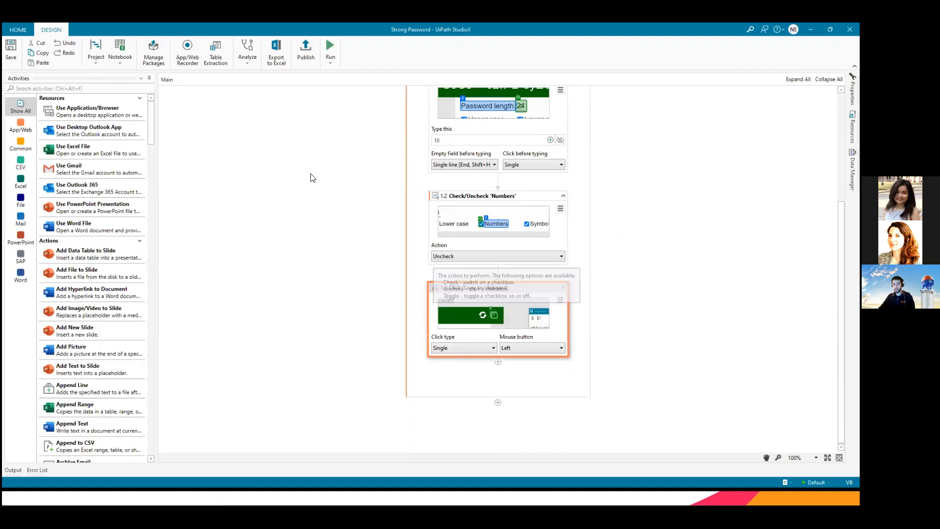
Step: Add a Message Box activity after the Click 'Copy to clipboard' activity, with the clipboard content as its message
left_click(99, 91)
type("mess")
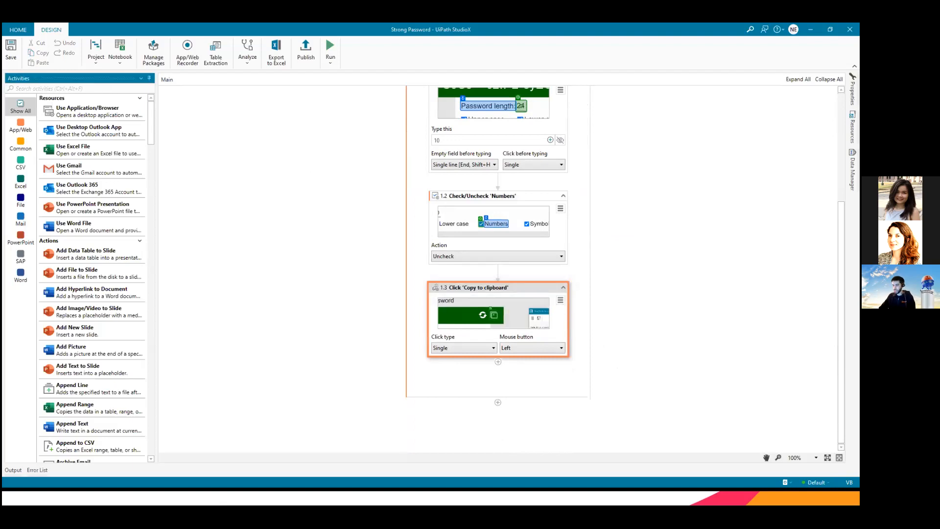
type("a")
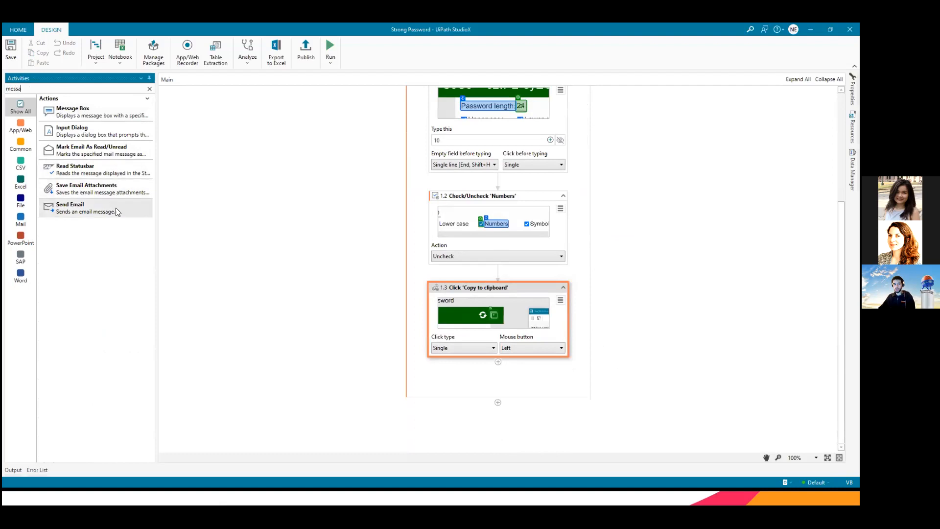
left_click_drag(73, 114, 497, 369)
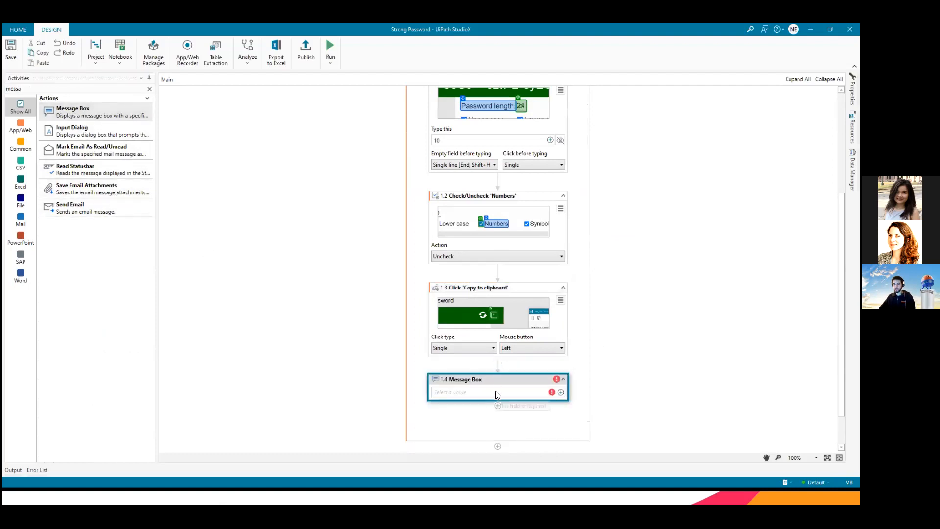
left_click(496, 390)
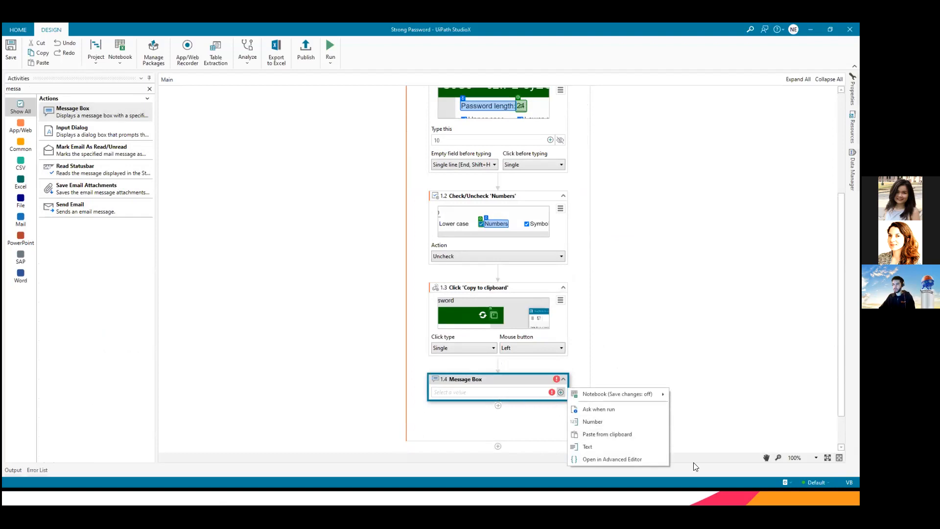
left_click(598, 435)
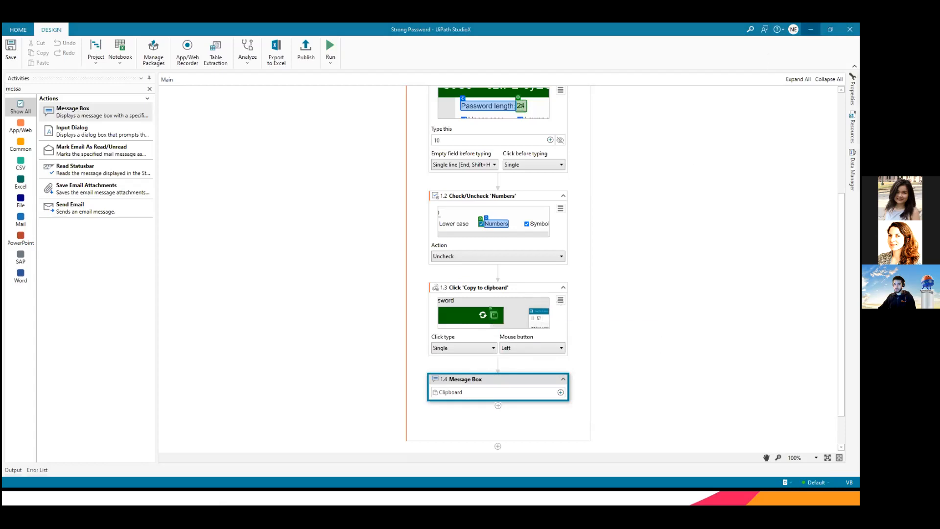
Step: Switch to the browser and reload the Password Generator page to reset its options
left_click(811, 30)
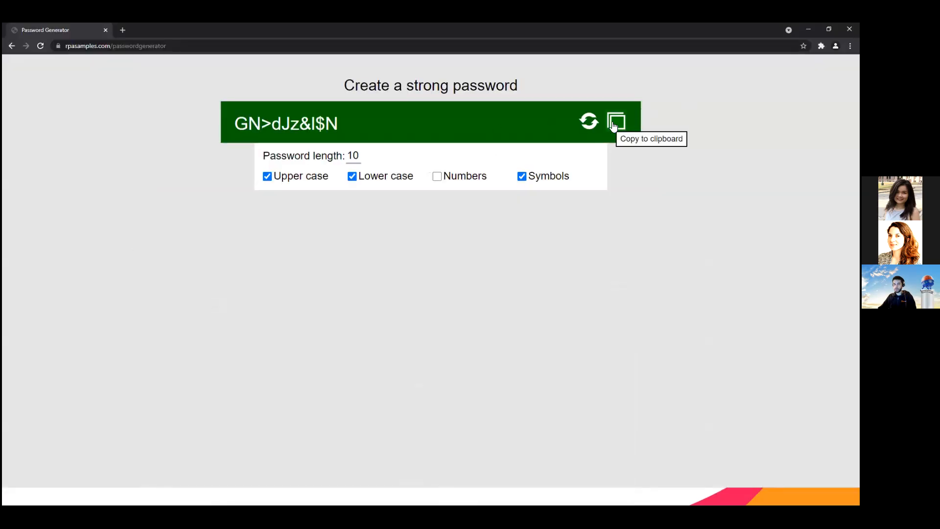
left_click(261, 44)
key("Return")
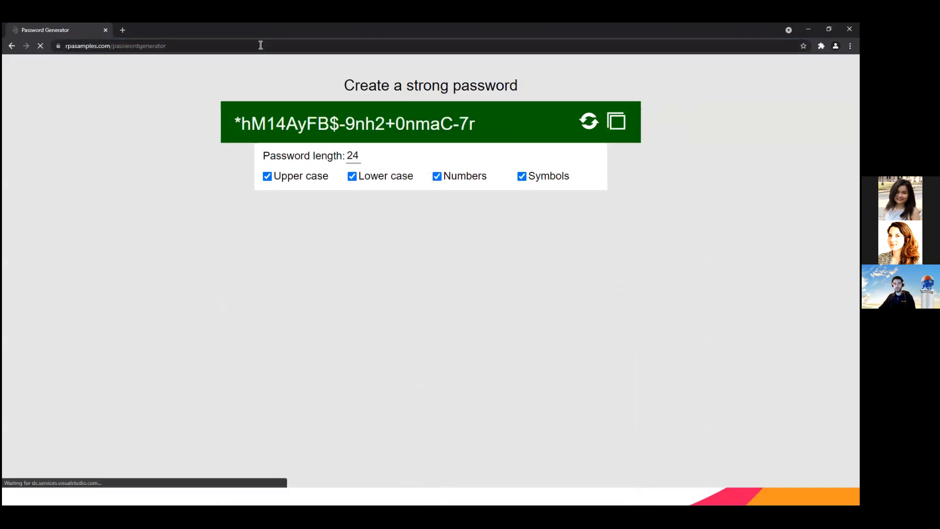
Step: Return to StudioX, run the Strong Password automation, and dismiss the message box showing the generated password
key("alt+Tab")
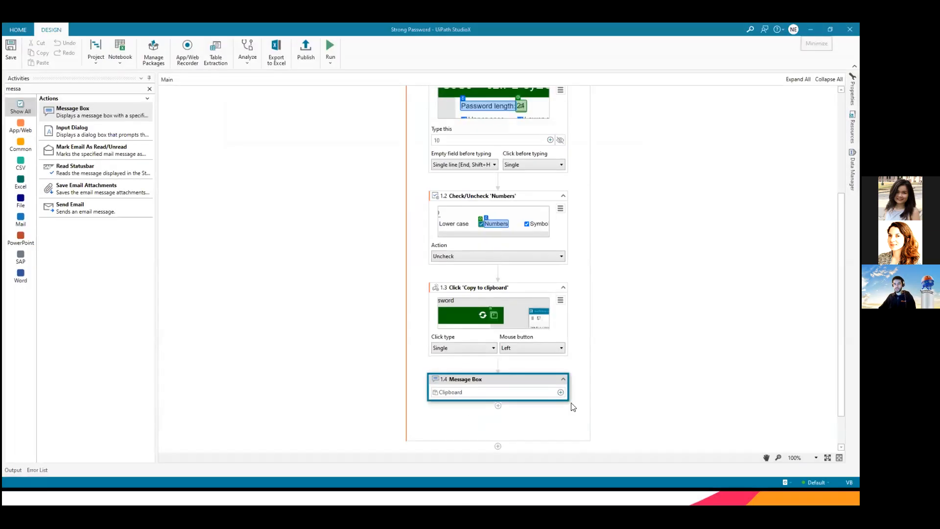
scroll(620, 376, "up", 3)
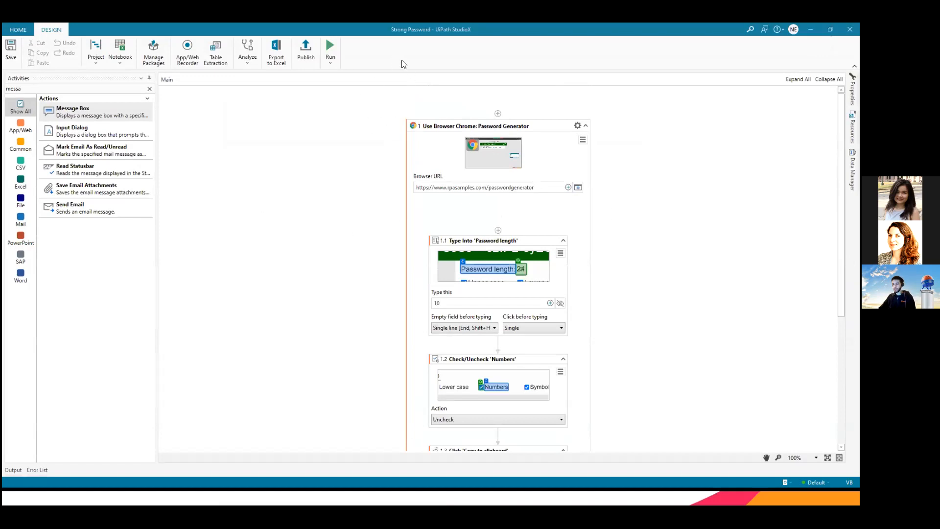
left_click(328, 47)
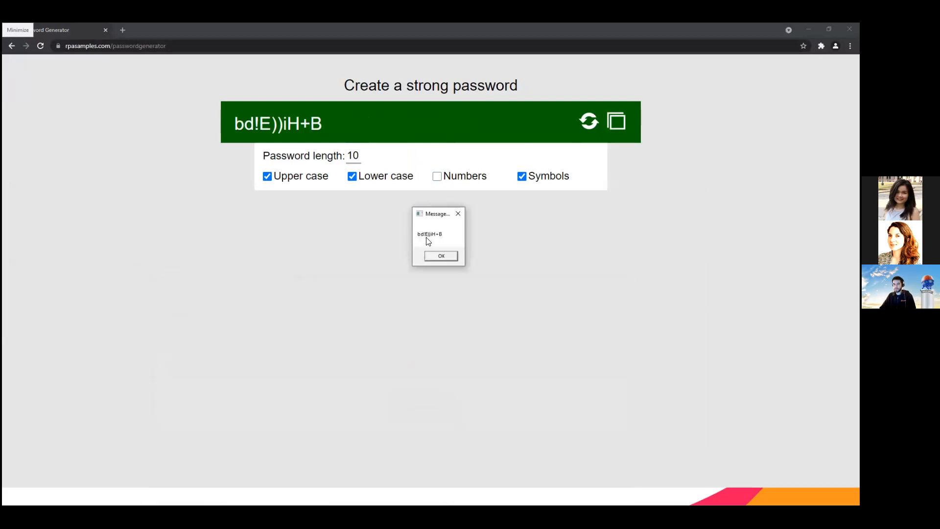
left_click(439, 259)
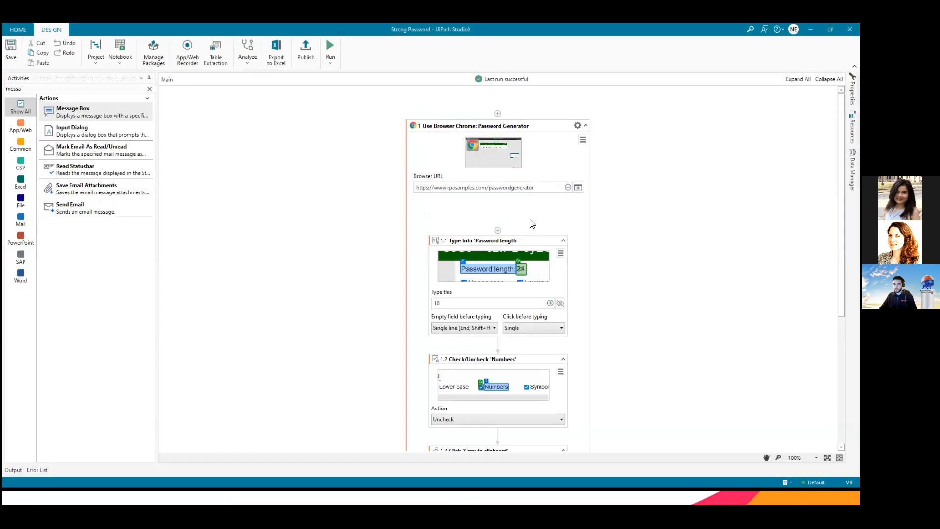
left_click(529, 323)
scroll(510, 318, "down", 3)
left_click(494, 310)
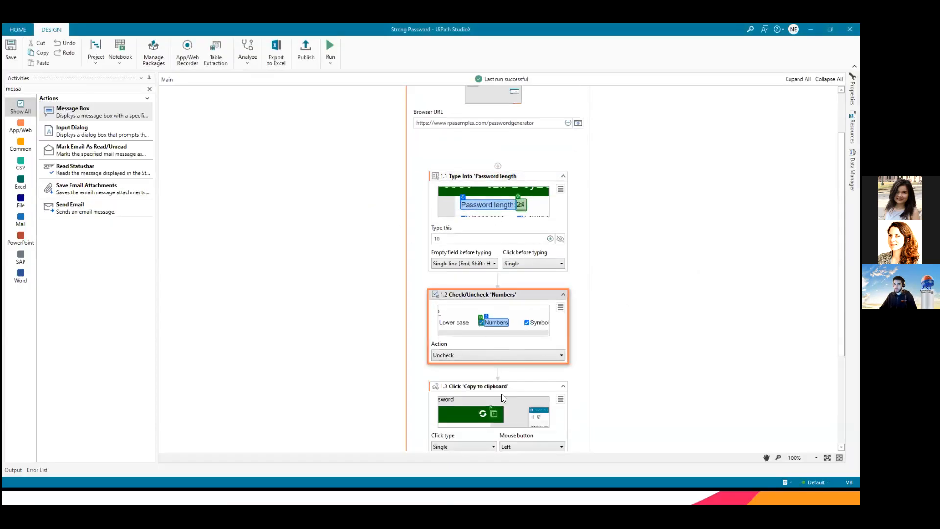
left_click(496, 409)
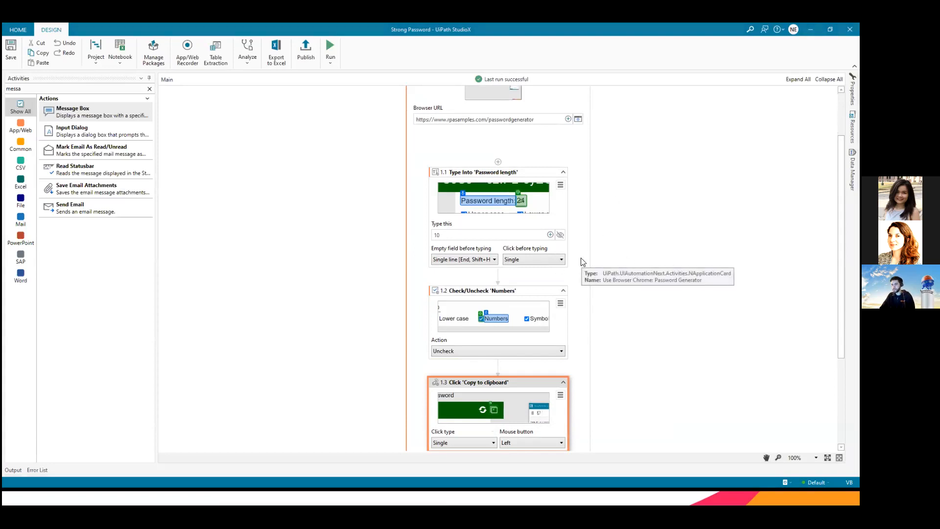
Step: Switch through the quiz slides to the Mentimeter presentation in the browser and advance past the leaderboard
key("alt+Tab")
left_click(602, 249)
left_click(415, 232)
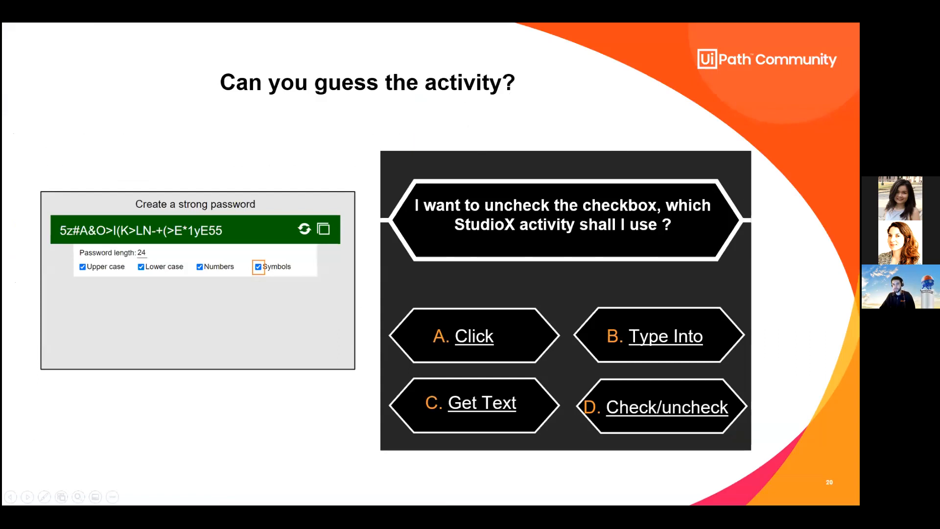
key("alt+Tab")
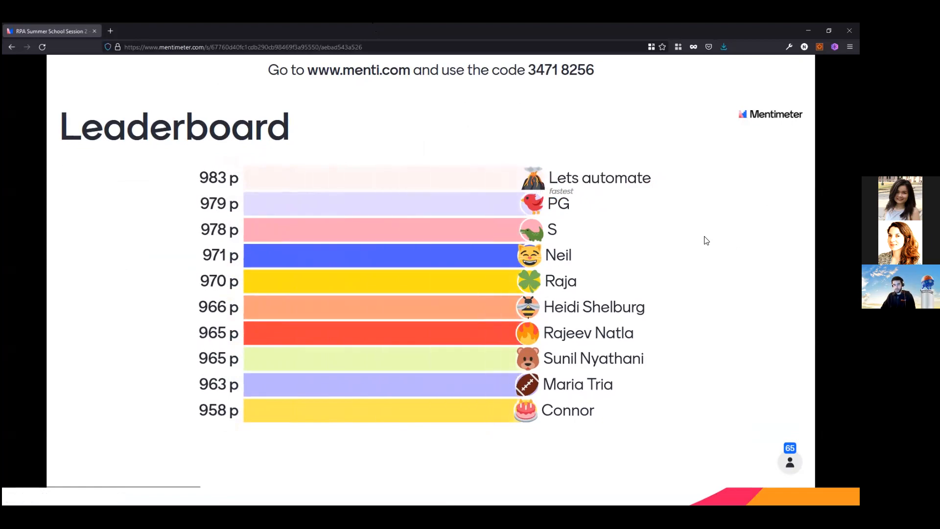
key("Right")
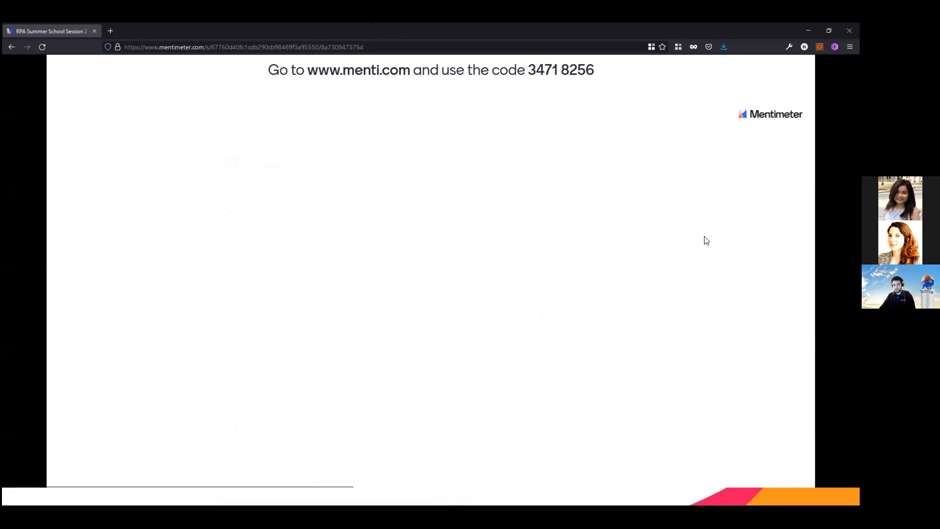